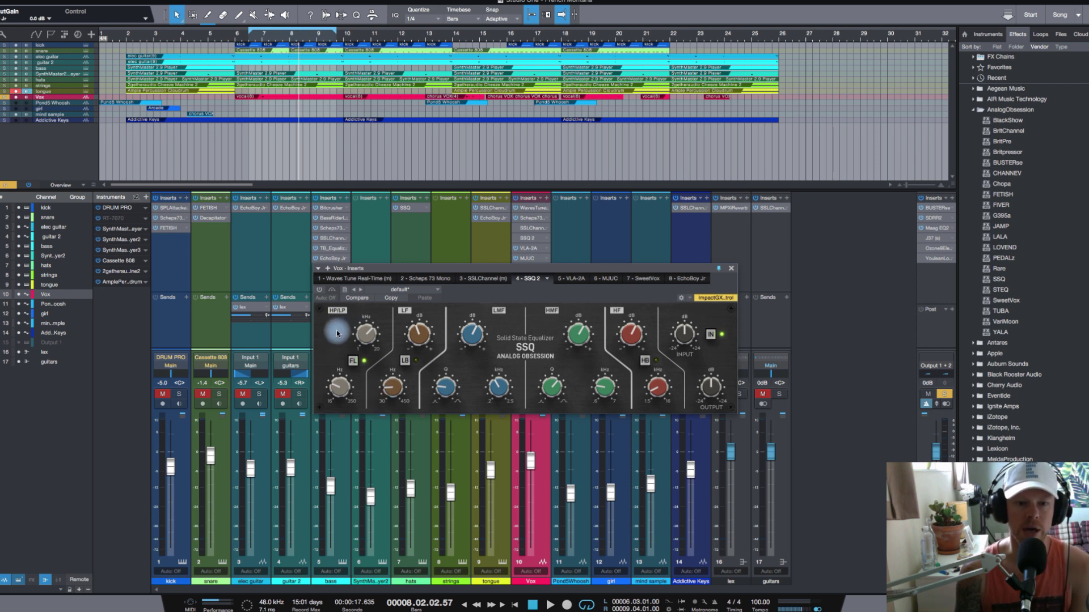
# Step: On the Vox SSQ, enable the FL filter section, set HB to bell mode, and turn on oversampling
pyautogui.click(354, 363)
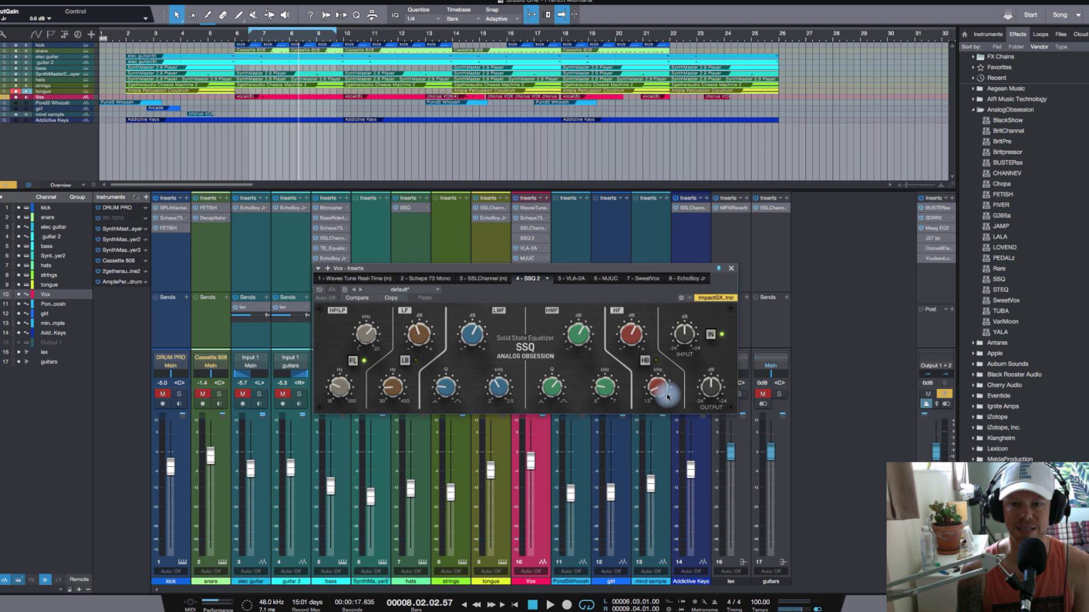
pyautogui.click(646, 362)
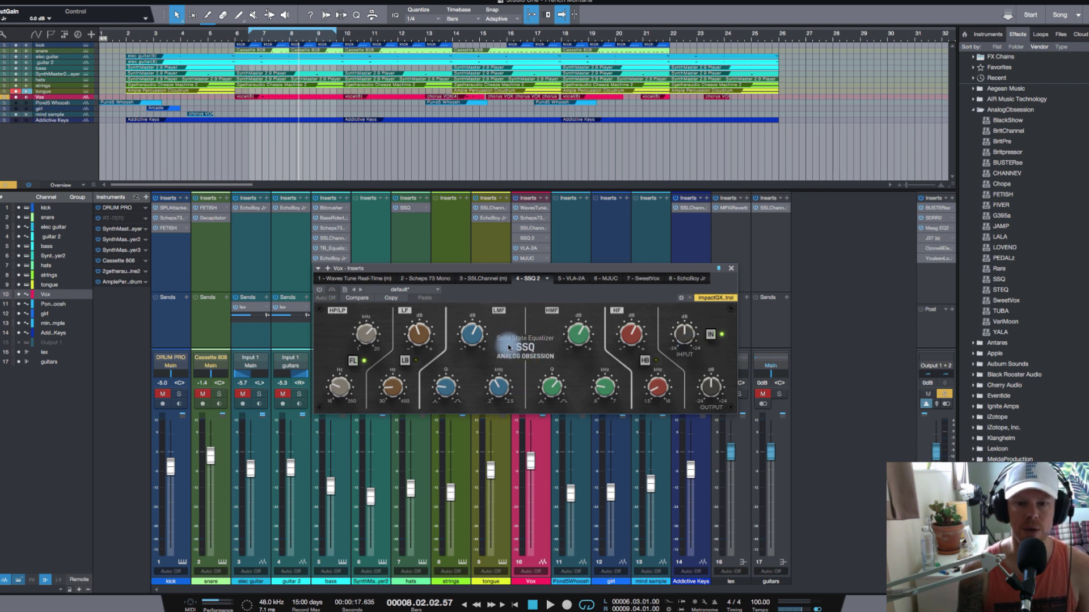
pyautogui.click(533, 359)
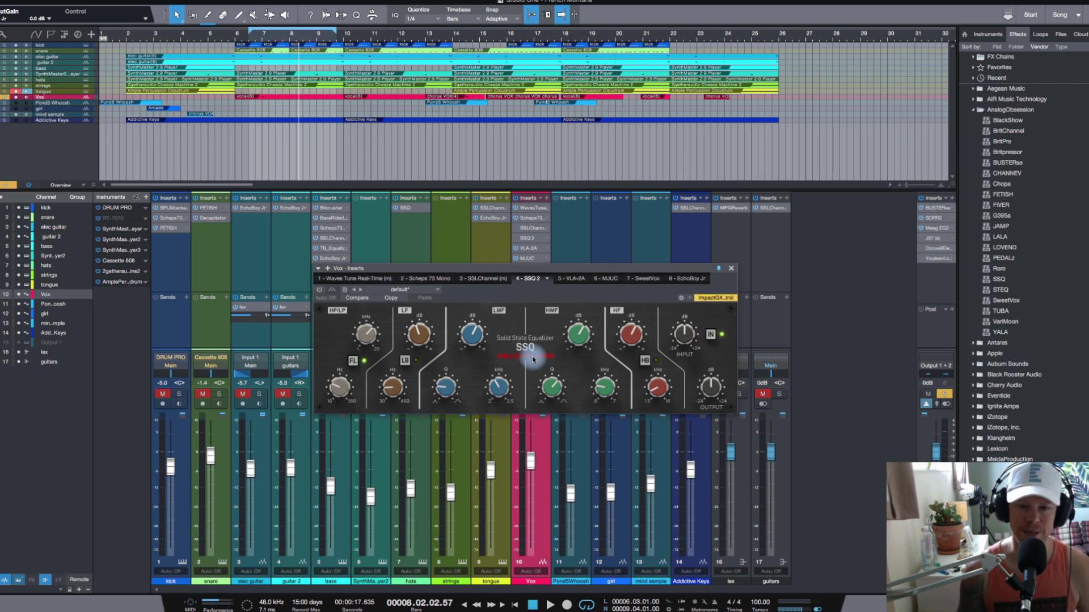
# Step: Close the Vox SSQ window, then play and stop the vocal passage
pyautogui.click(730, 268)
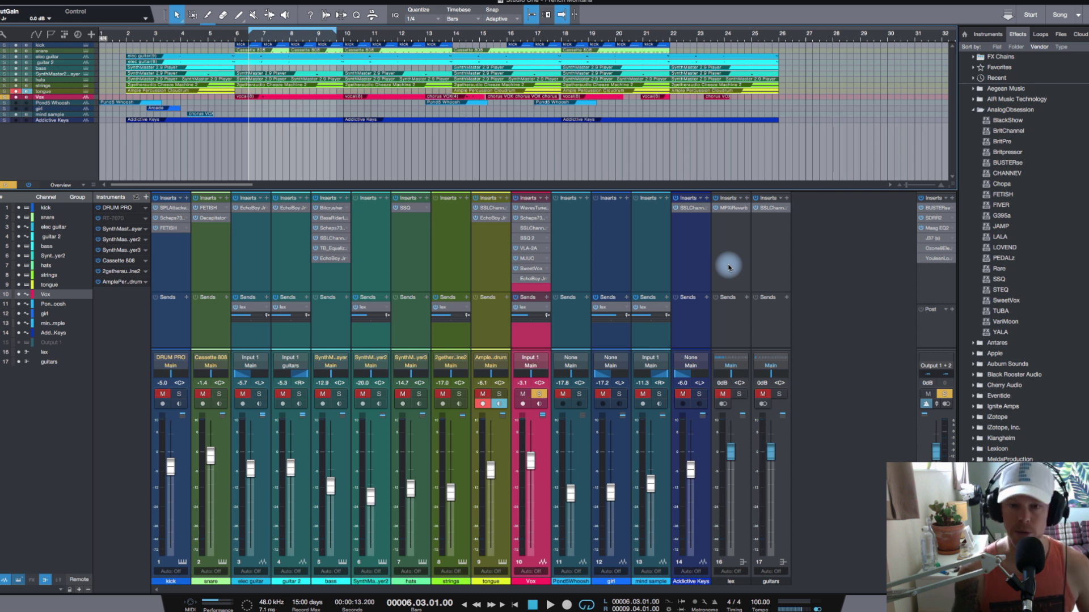
pyautogui.press('space')
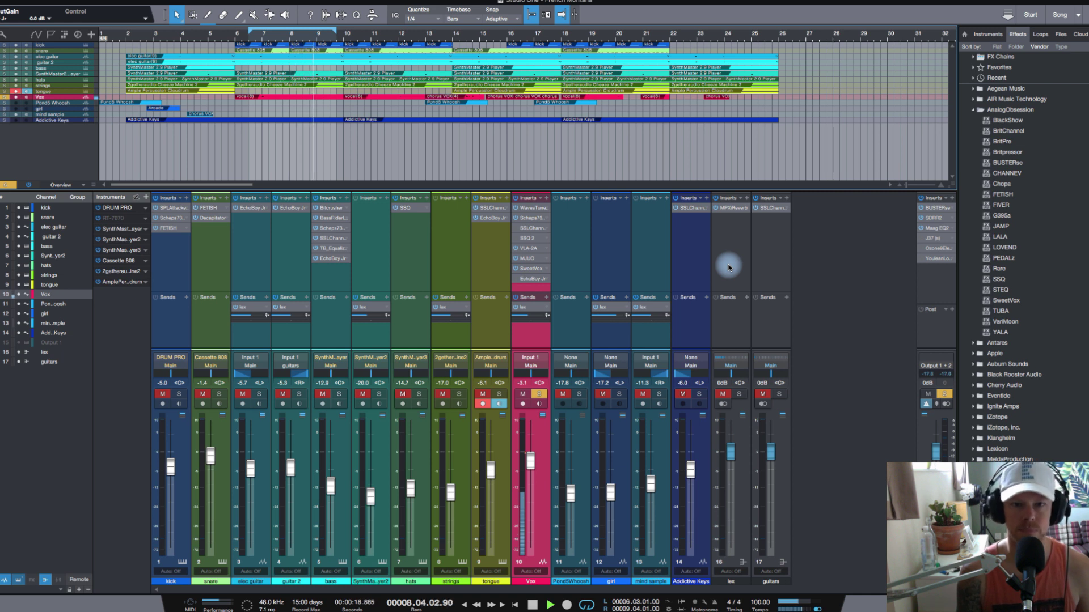
pyautogui.press('space')
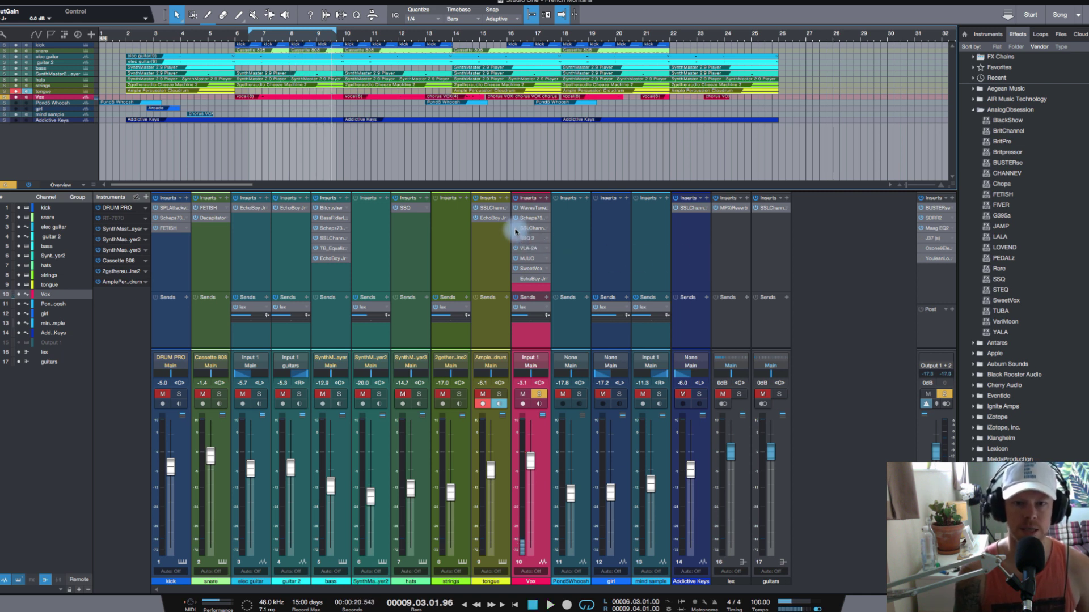
# Step: Open the Vox SSLChannel insert and audition the vocal through the SSL E-Channel
pyautogui.click(533, 228)
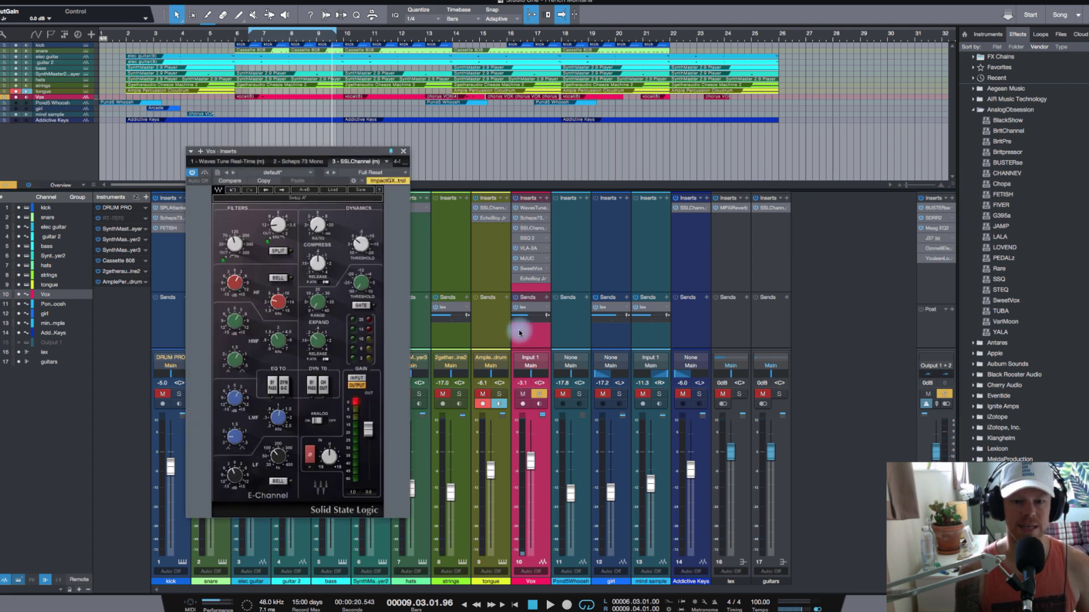
pyautogui.press('space')
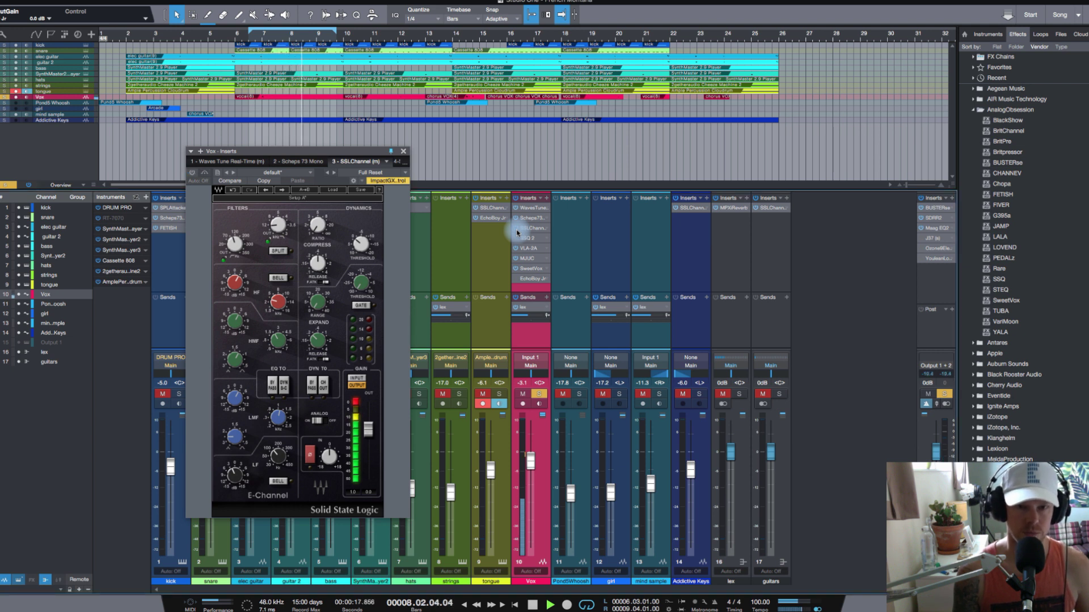
pyautogui.press('space')
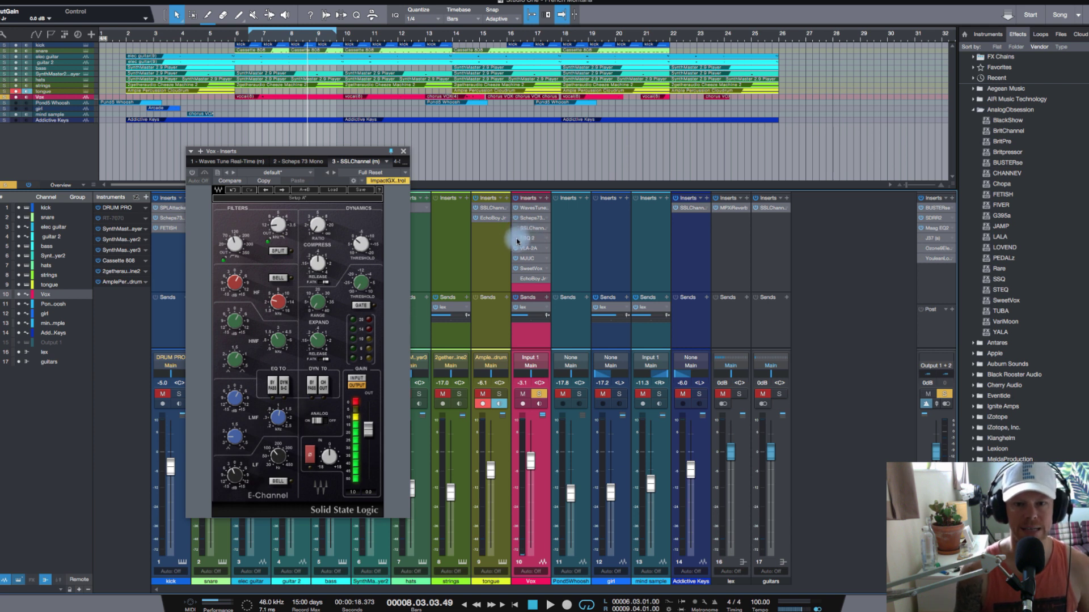
# Step: Reopen the Vox SSQ 2 equalizer and position its window beside the SSL E-Channel
pyautogui.click(530, 241)
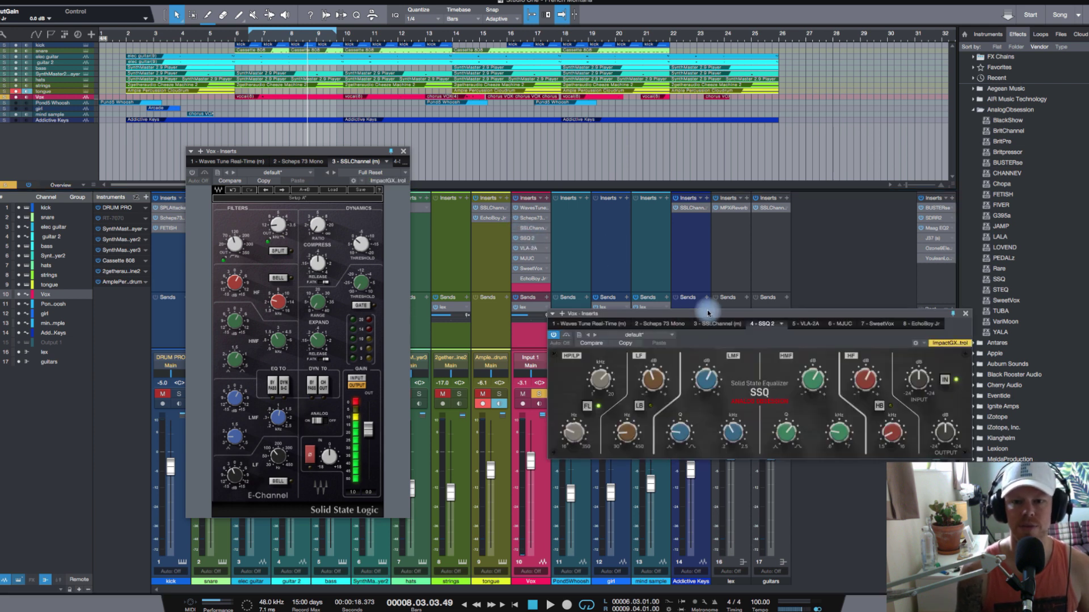
pyautogui.moveTo(706, 311); pyautogui.dragTo(586, 352)
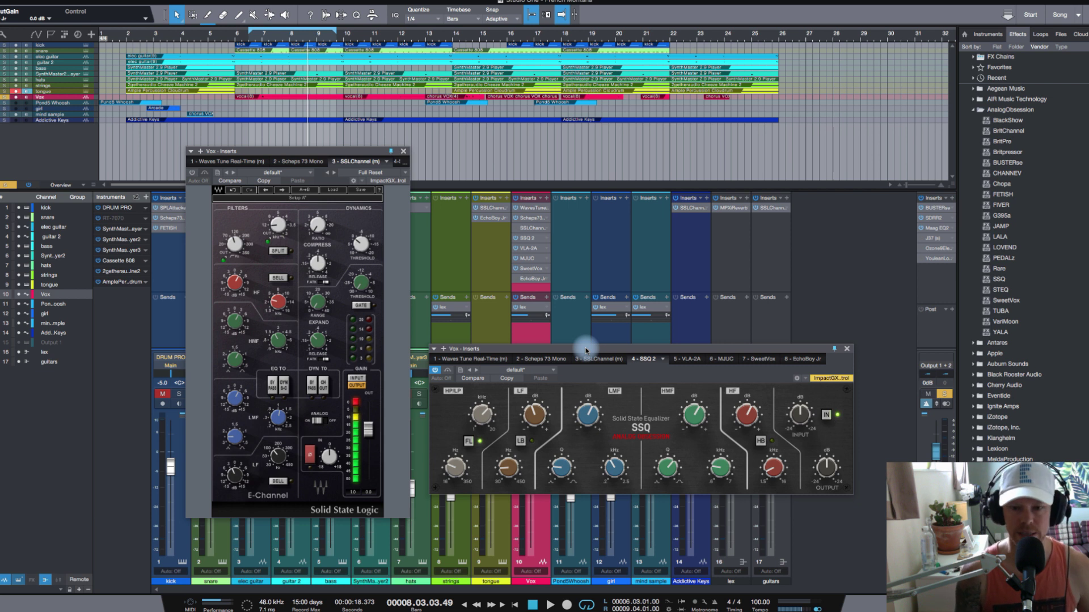
pyautogui.click(521, 241)
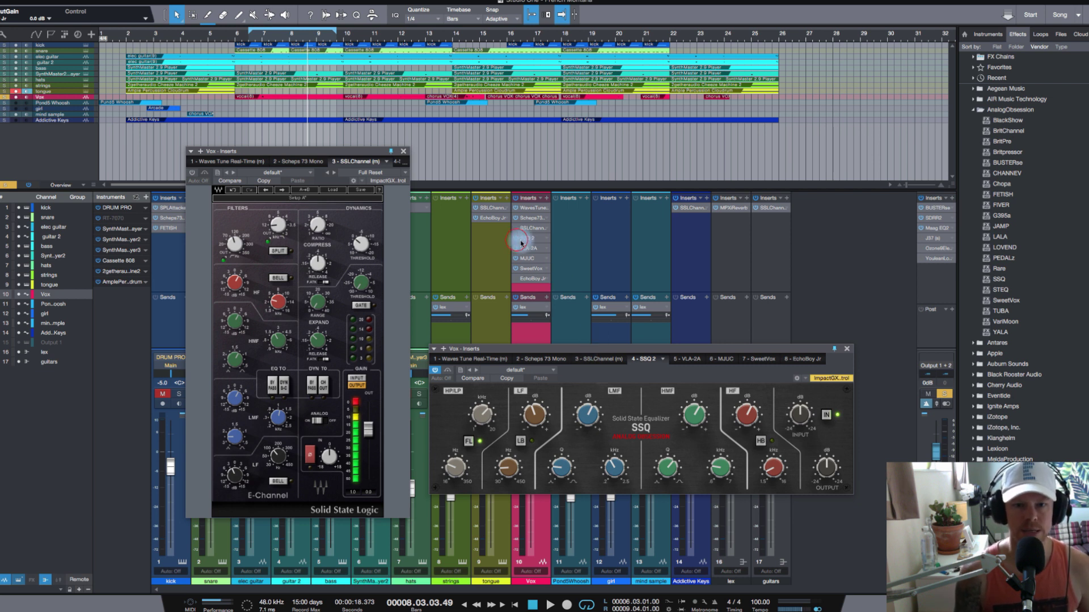
pyautogui.moveTo(521, 242)
pyautogui.mouseDown()
pyautogui.moveTo(555, 306)
pyautogui.moveTo(517, 264)
pyautogui.mouseUp()
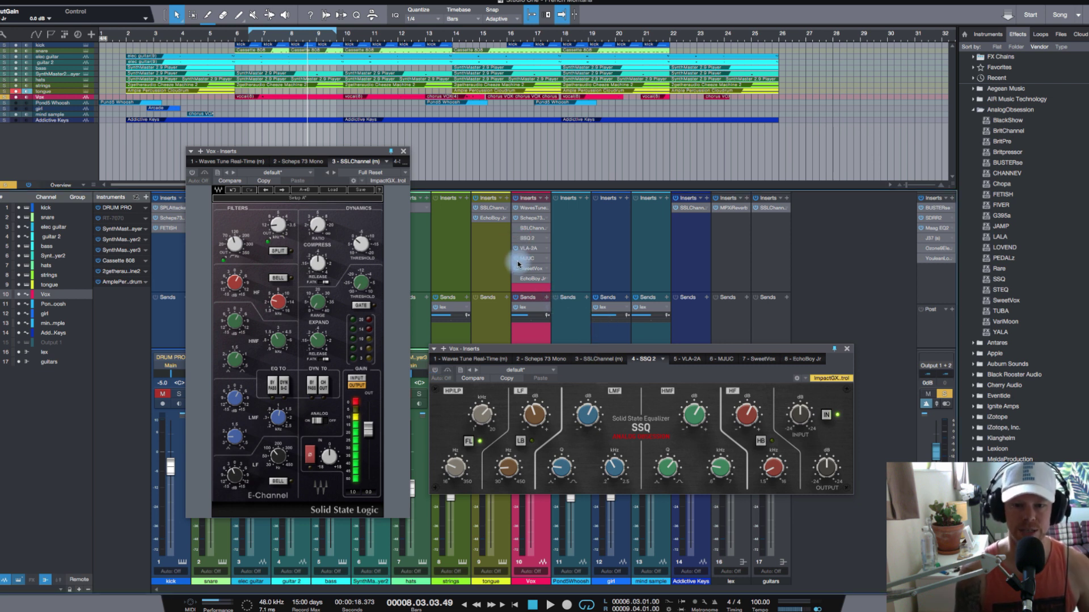
# Step: During playback, A/B the SSQ 2 against the SSL E-Channel, ending on SSQ 2, then stop
pyautogui.press('space')
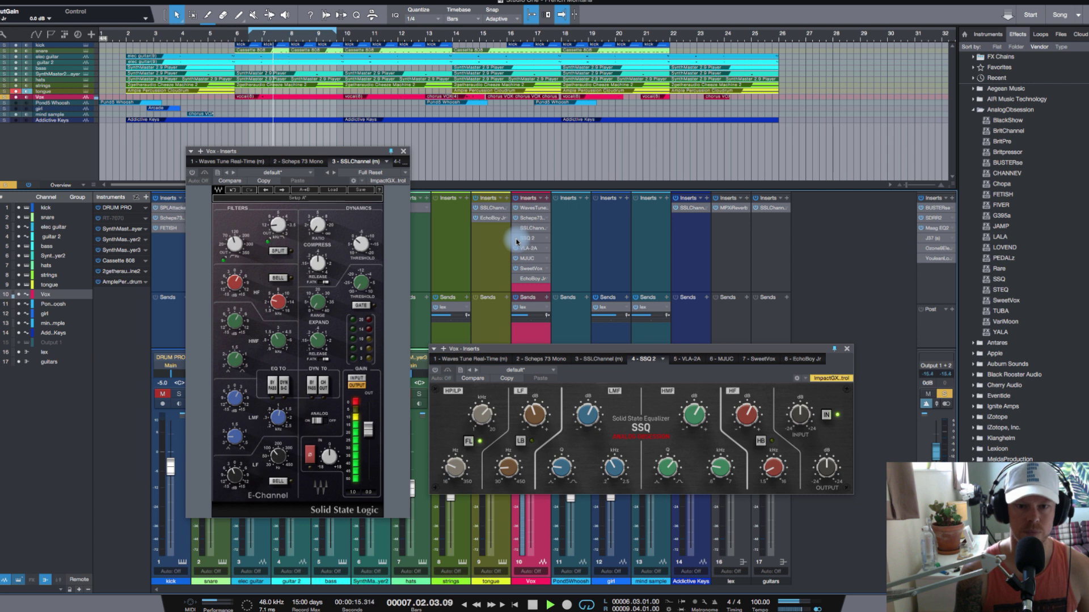
pyautogui.click(516, 240)
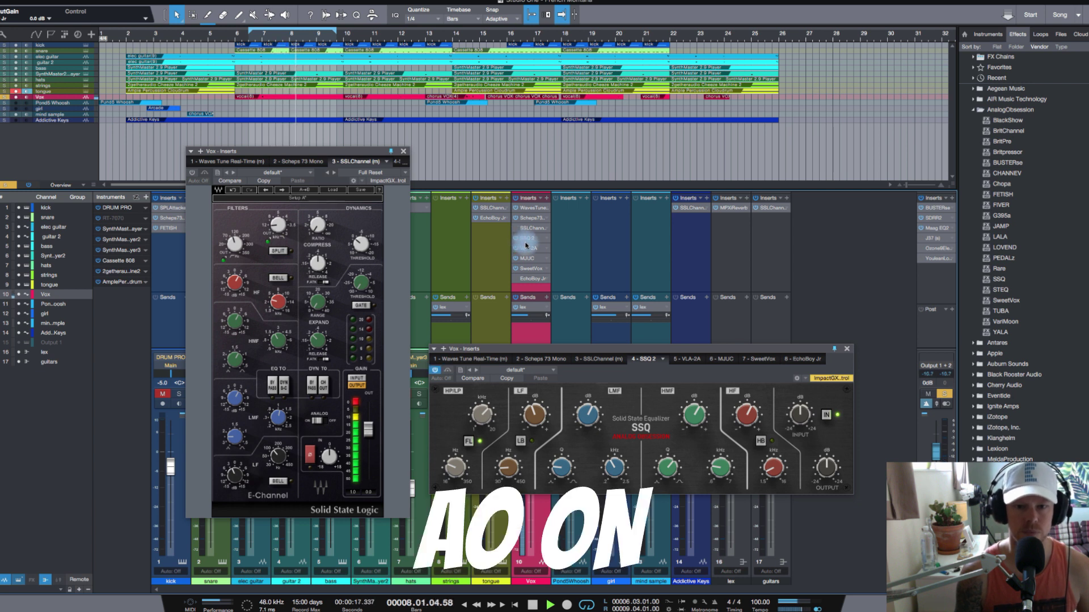
pyautogui.click(527, 248)
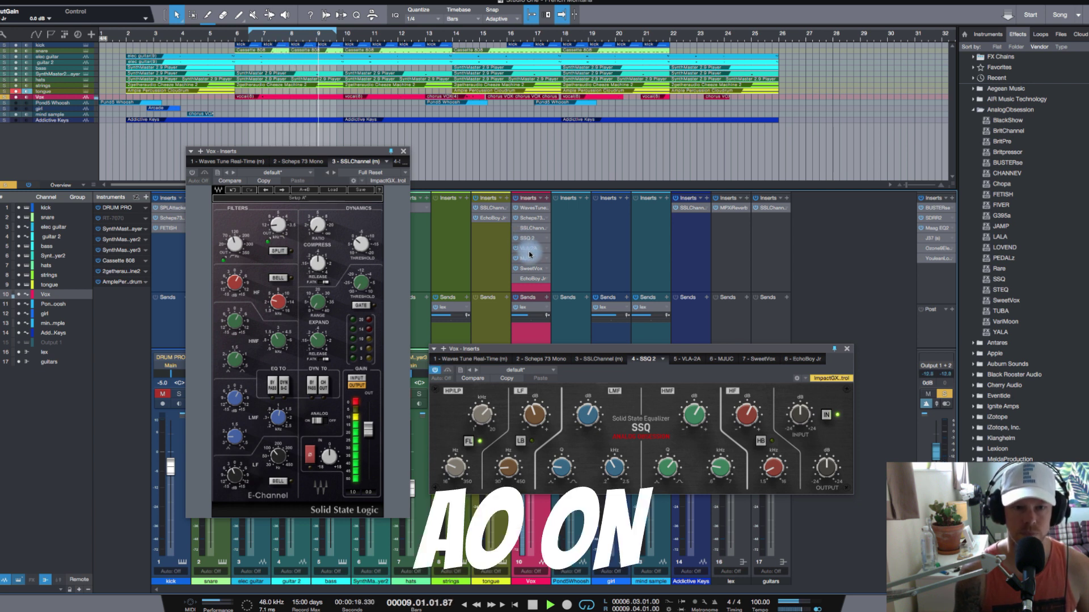
pyautogui.click(517, 241)
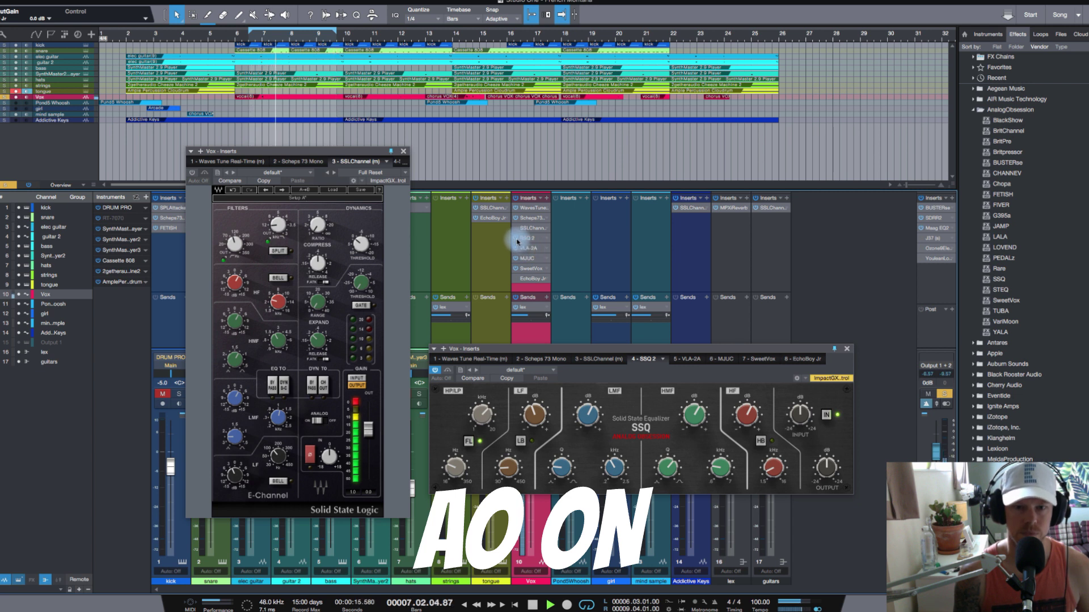
pyautogui.click(516, 229)
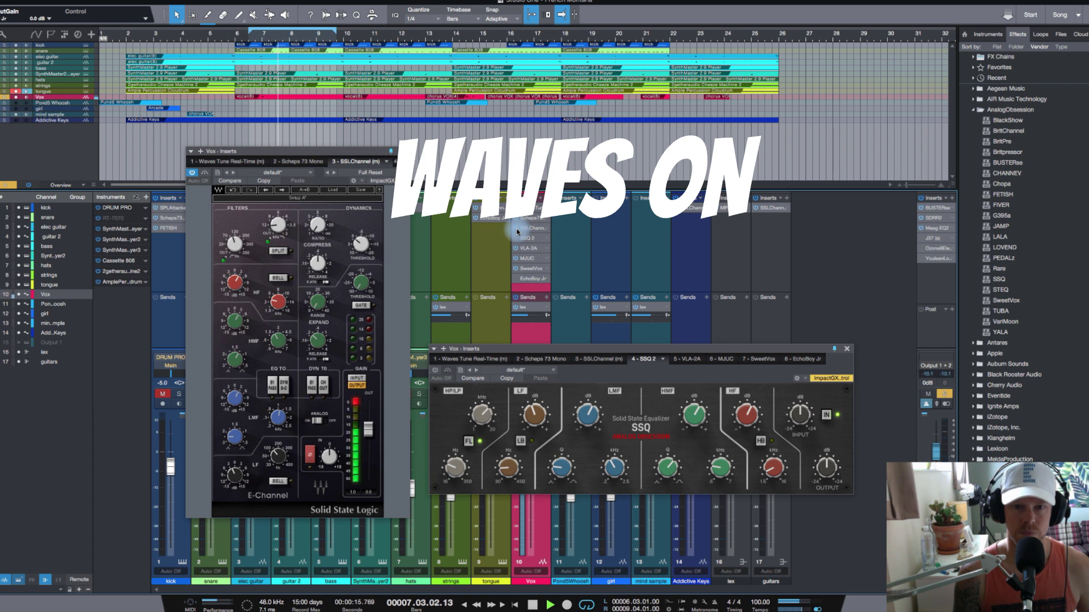
pyautogui.click(517, 238)
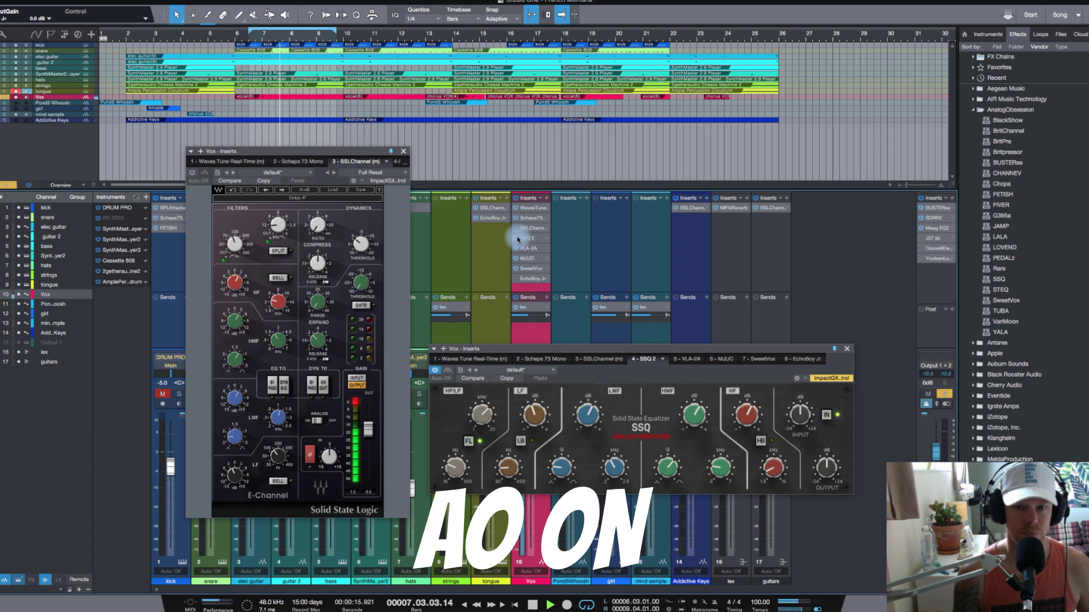
pyautogui.press('space')
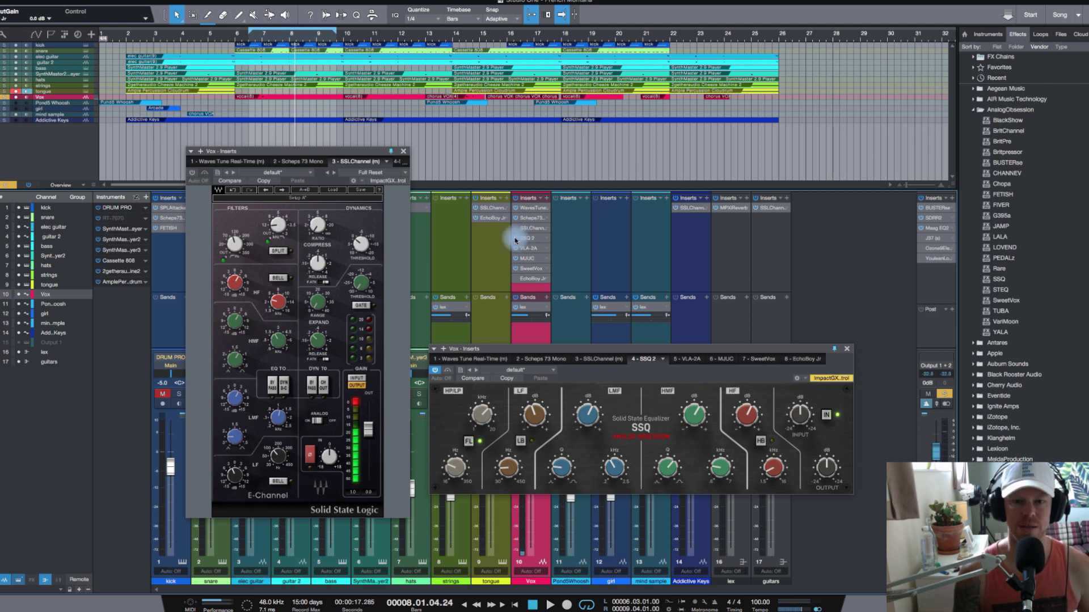
# Step: Unsolo Vox and play the full mix, then bypass SSQ 2, re-enable SSLChannel, and stop
pyautogui.moveTo(566, 350); pyautogui.dragTo(740, 294)
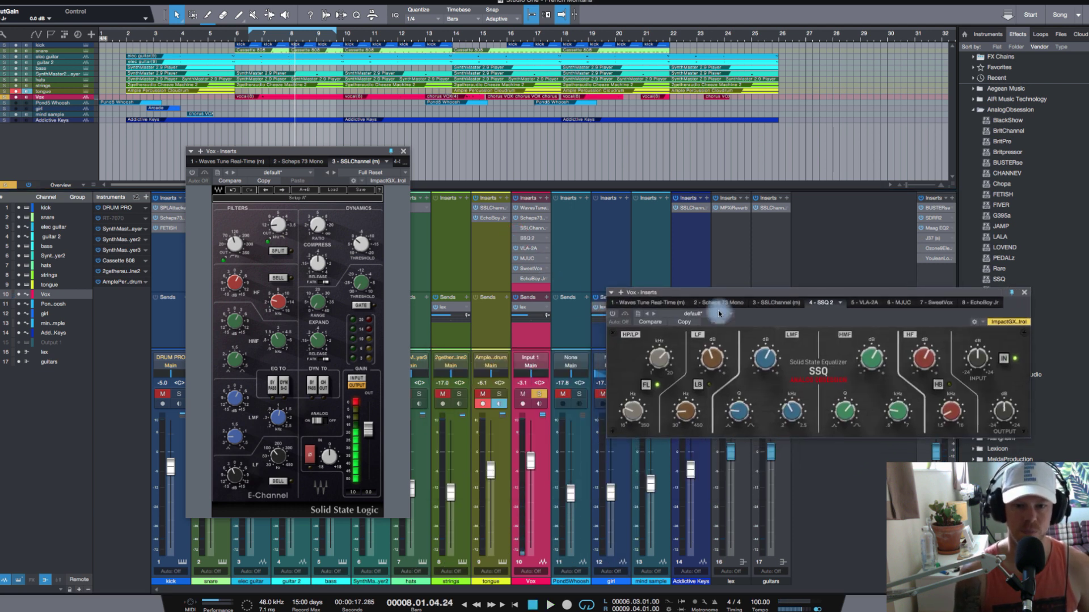
pyautogui.click(540, 395)
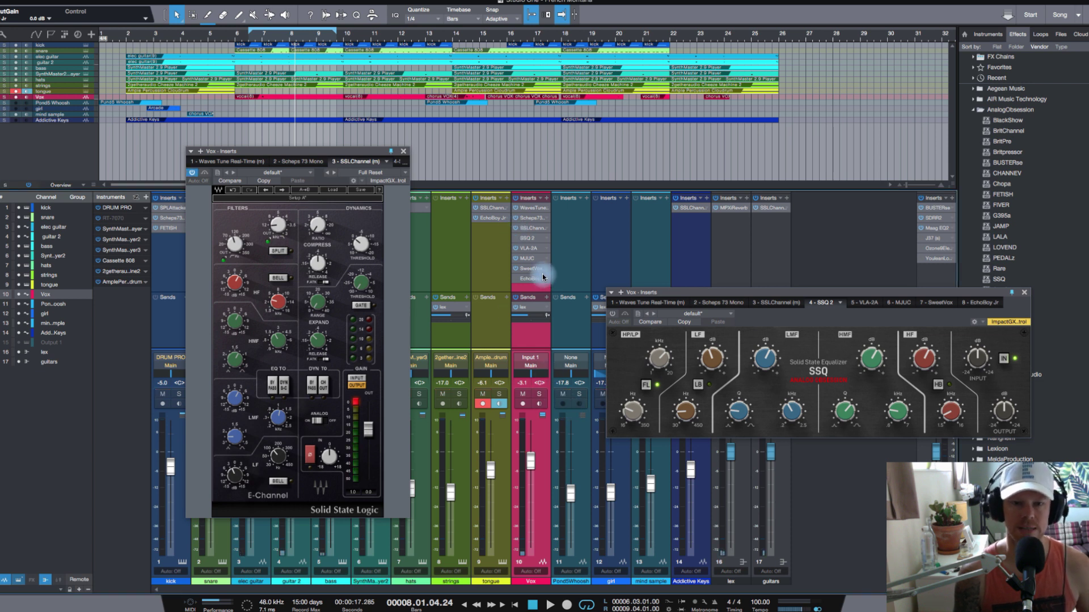
pyautogui.press('space')
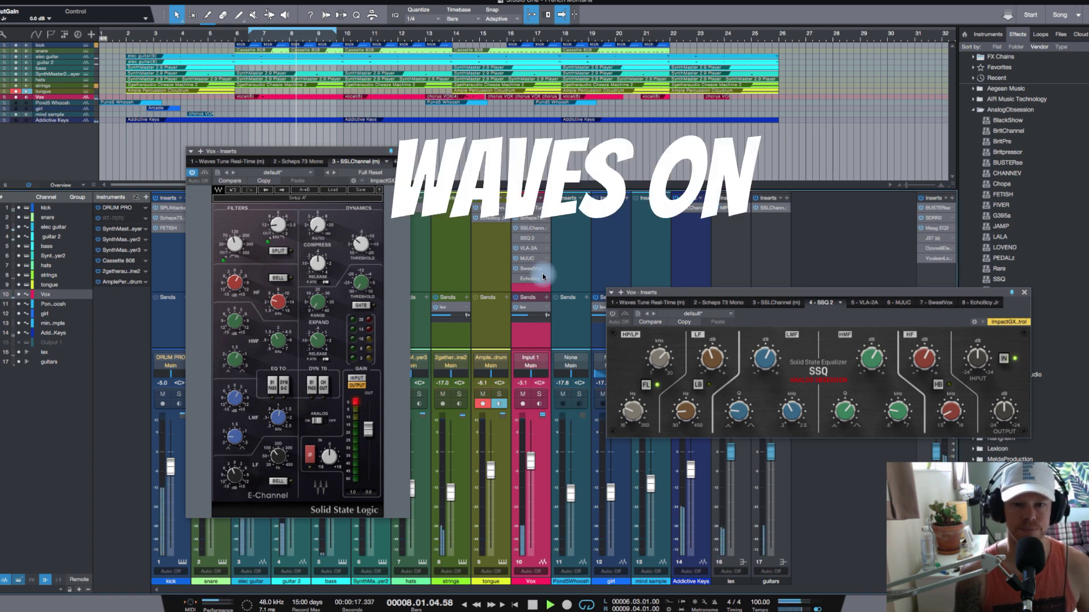
pyautogui.click(516, 238)
pyautogui.click(516, 228)
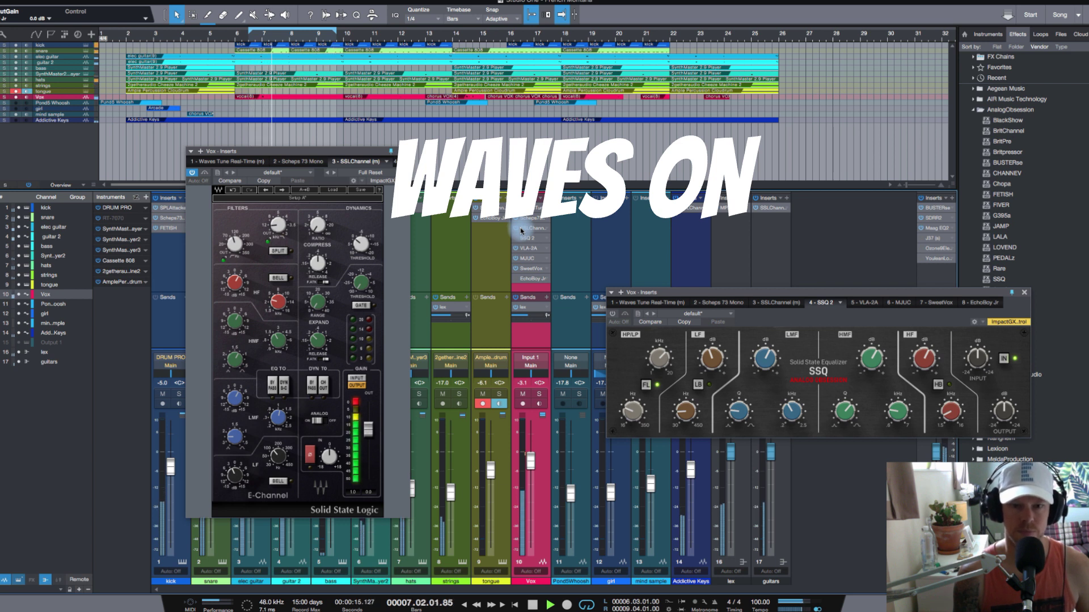
pyautogui.press('space')
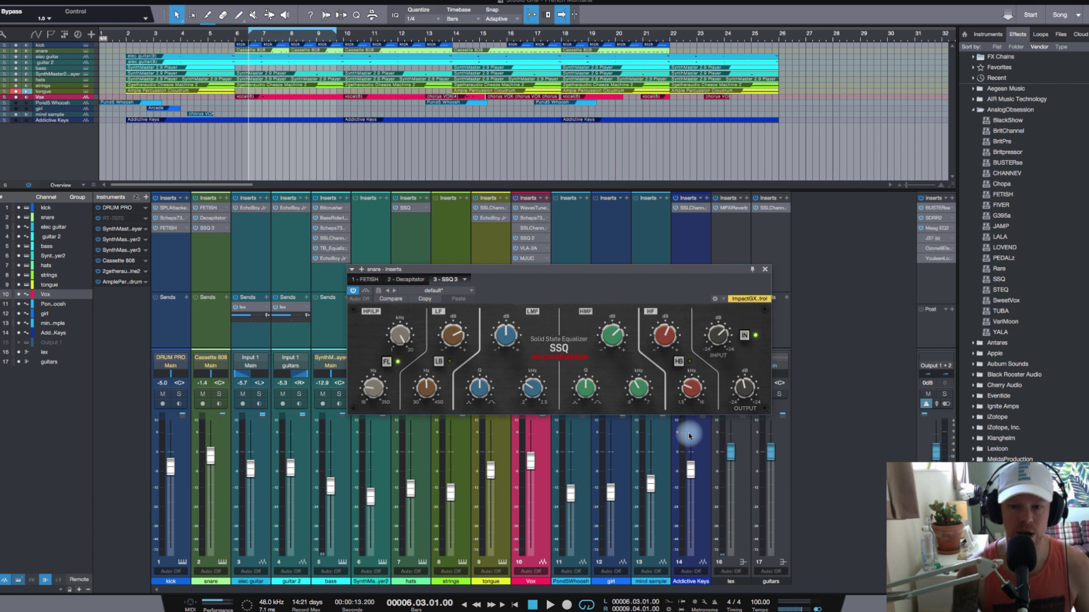
# Step: Solo the snare and, during playback, toggle its SSQ IN button on and off, ending bypassed
pyautogui.click(744, 335)
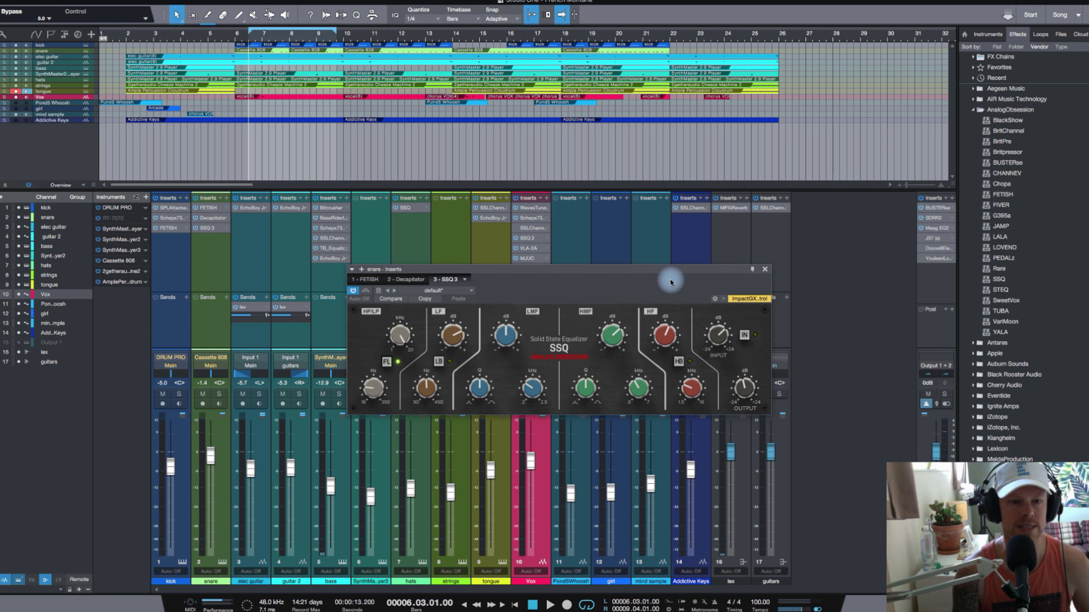
pyautogui.click(219, 394)
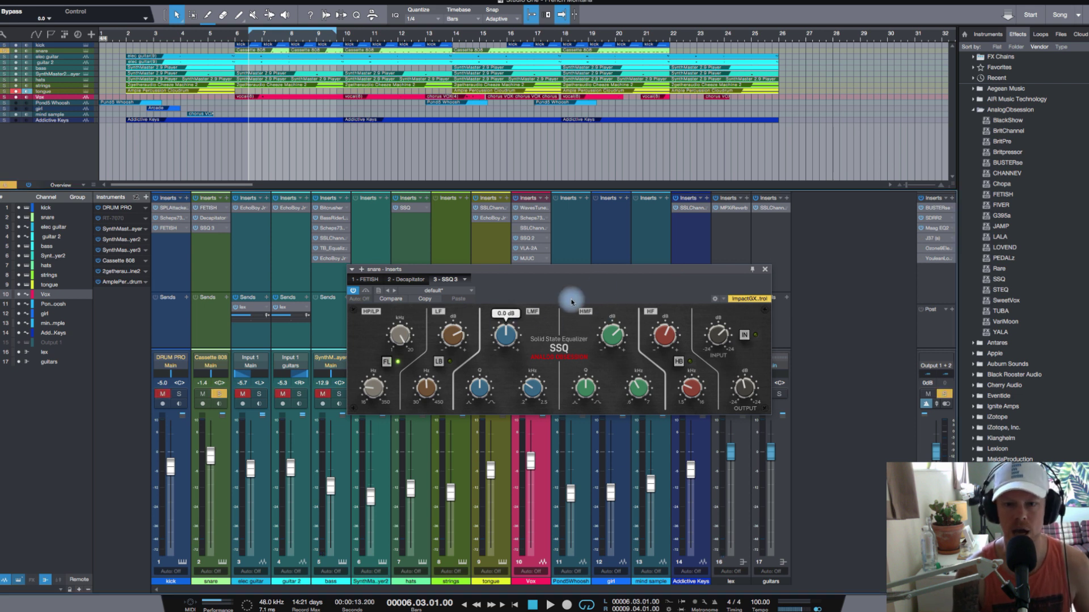
pyautogui.press('space')
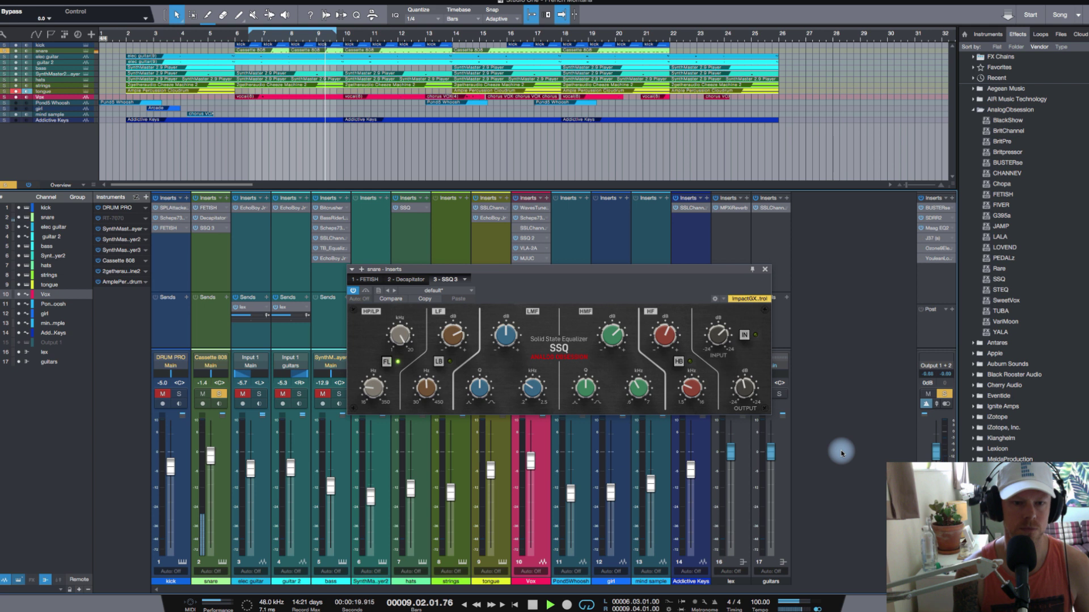
pyautogui.click(746, 339)
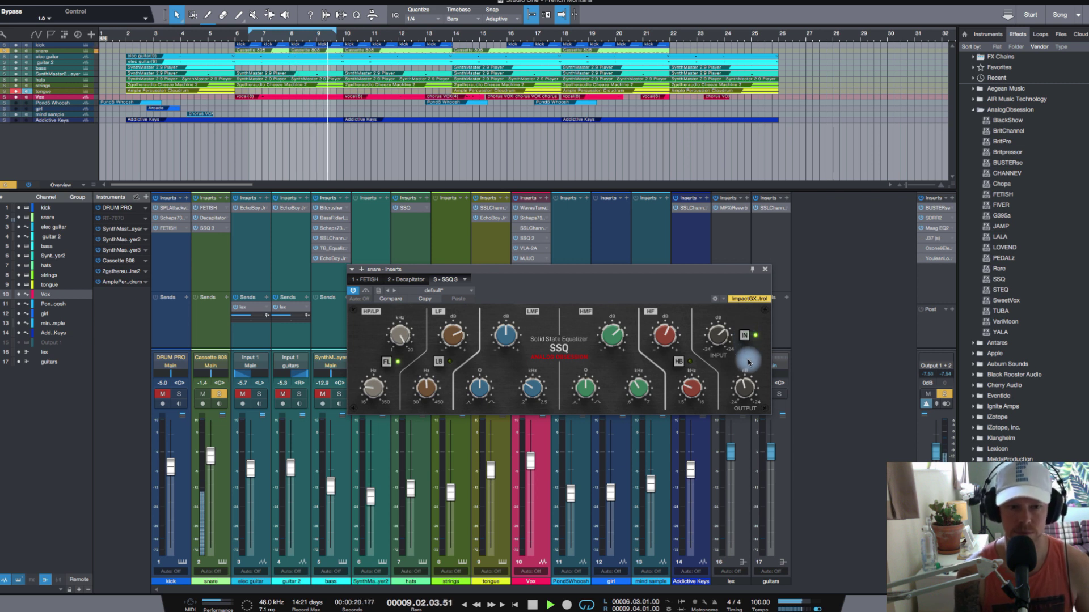
pyautogui.click(744, 335)
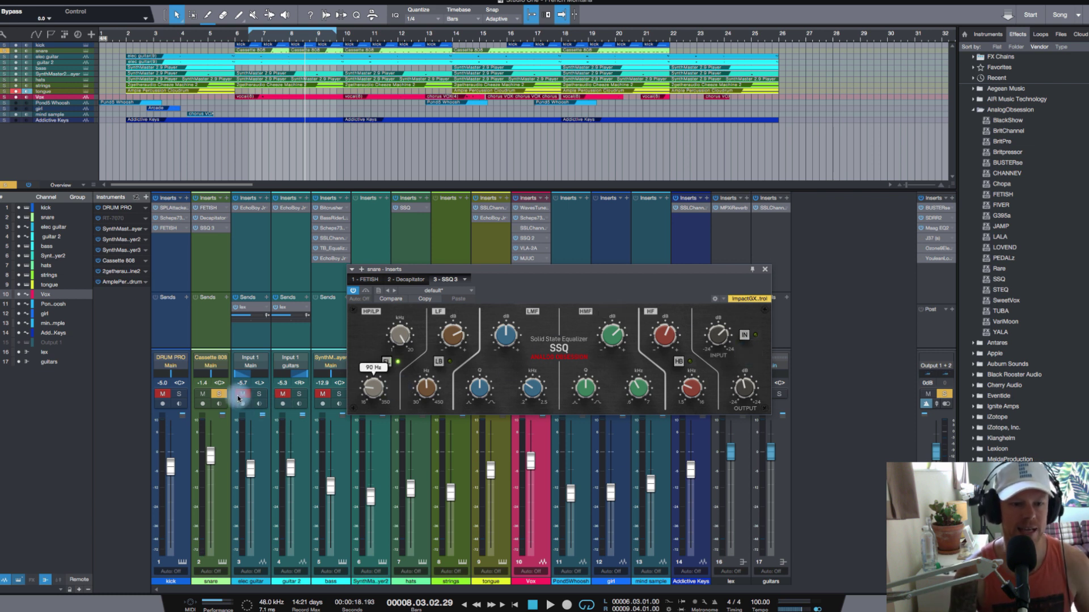
# Step: Unsolo the snare, play the full mix, and toggle SSQ IN on, off, then on again
pyautogui.click(219, 395)
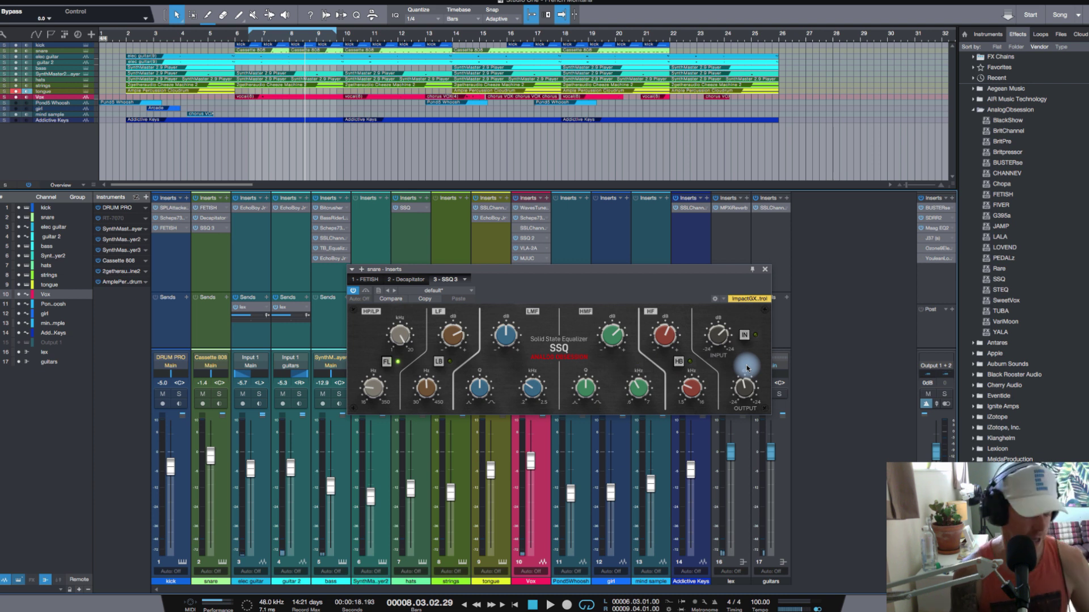
pyautogui.press('space')
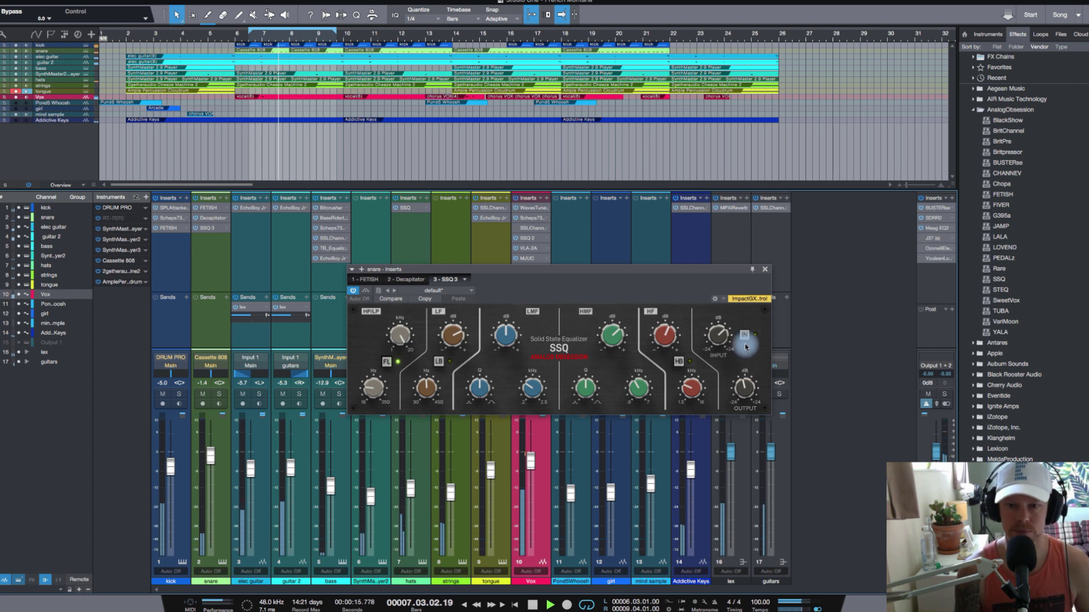
pyautogui.click(745, 346)
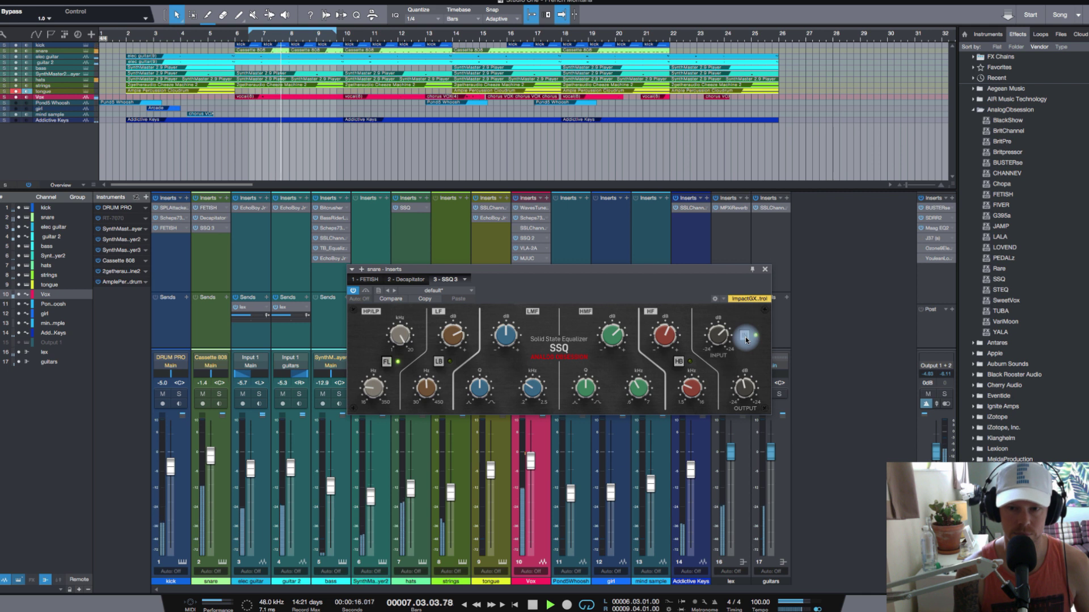
pyautogui.click(746, 338)
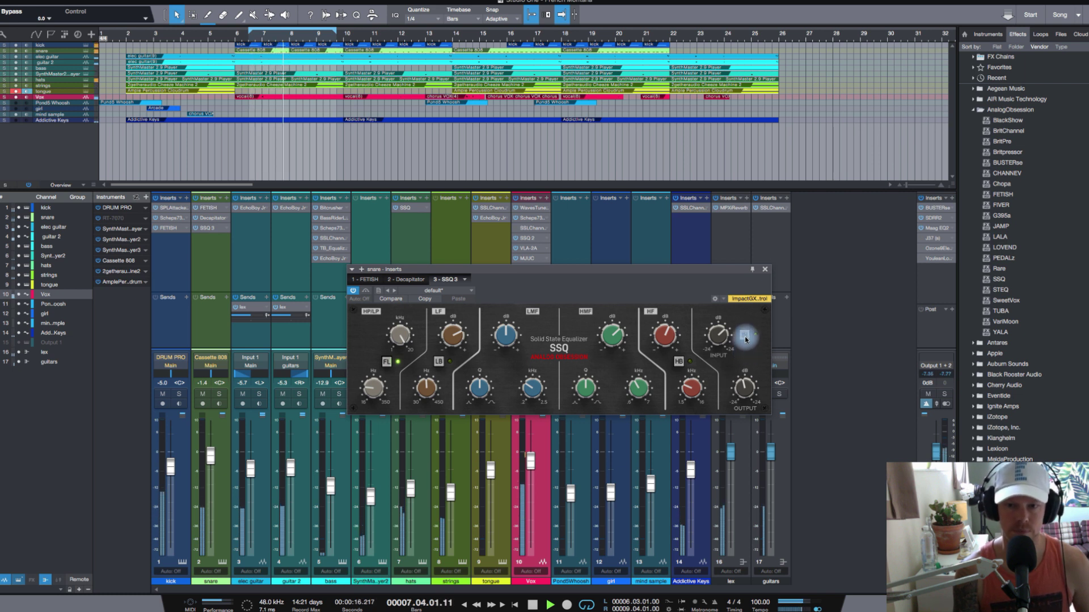
pyautogui.click(745, 337)
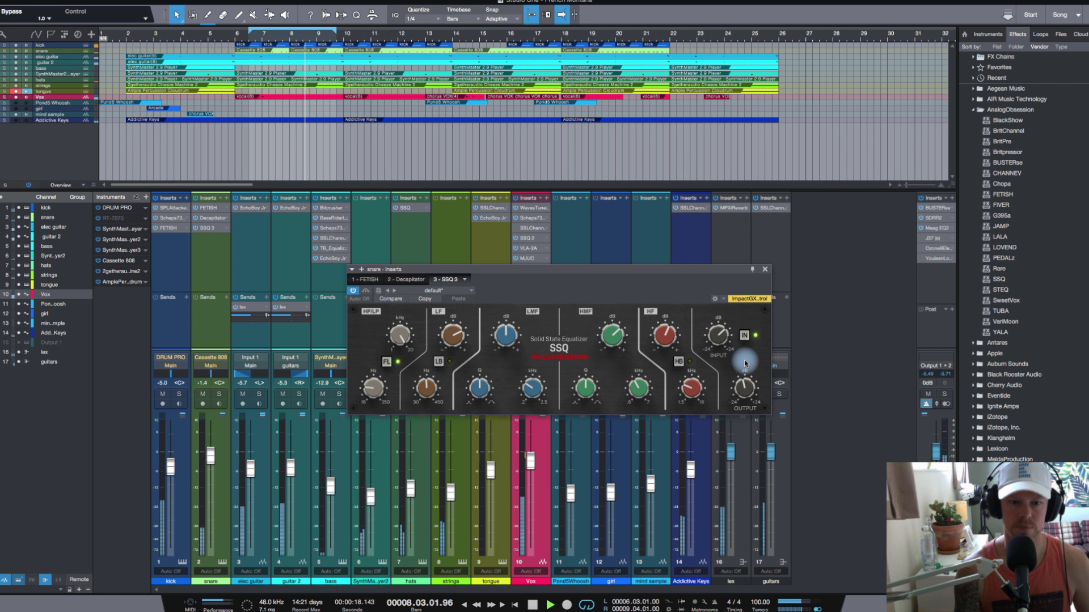